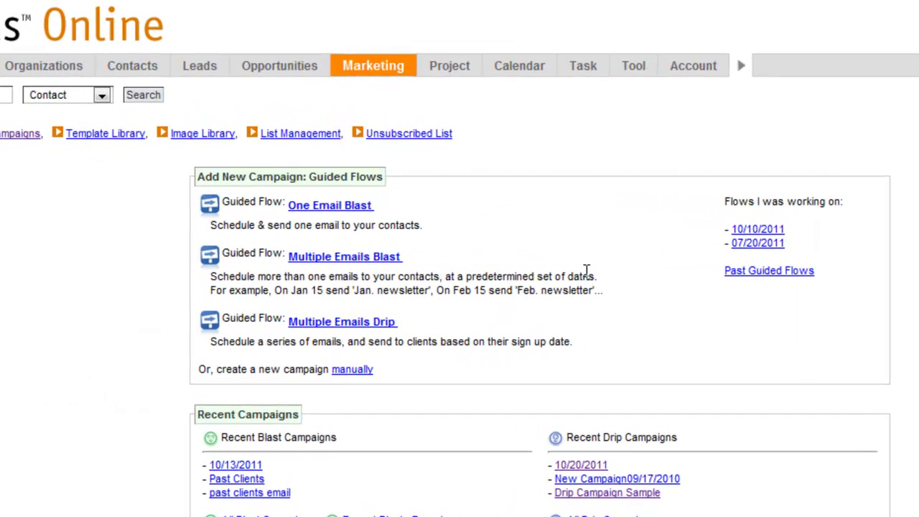
# Create a Multiple Emails Drip campaign named '10/20/2011- New Campaign Drip'.
pyautogui.moveTo(374, 76)
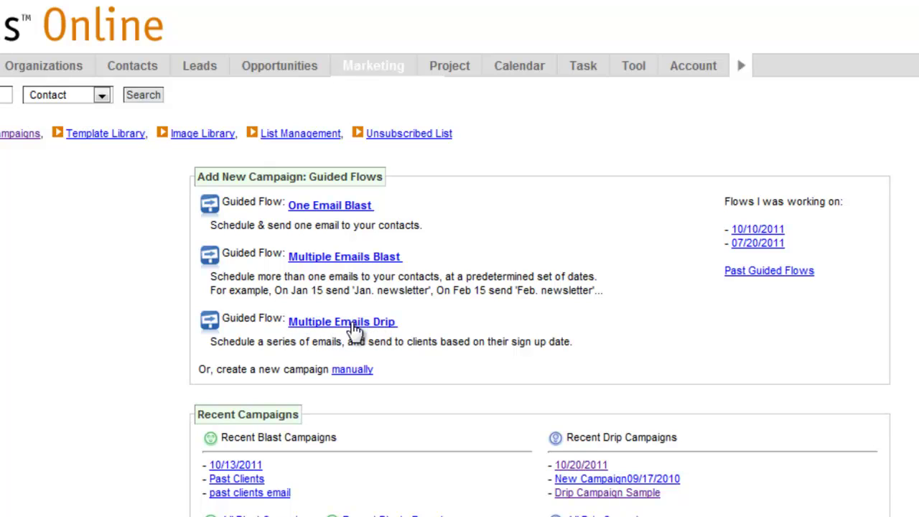
pyautogui.click(328, 322)
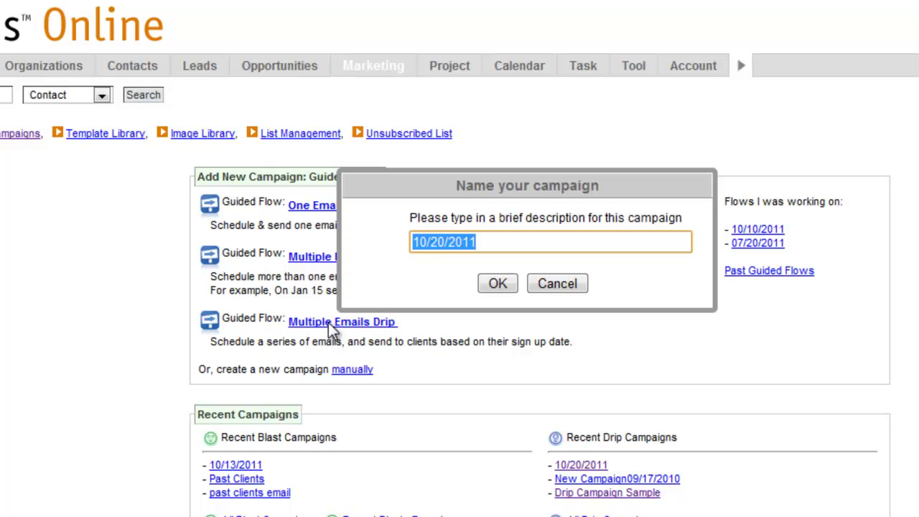
pyautogui.click(503, 244)
pyautogui.write('- New Campaign Drip')
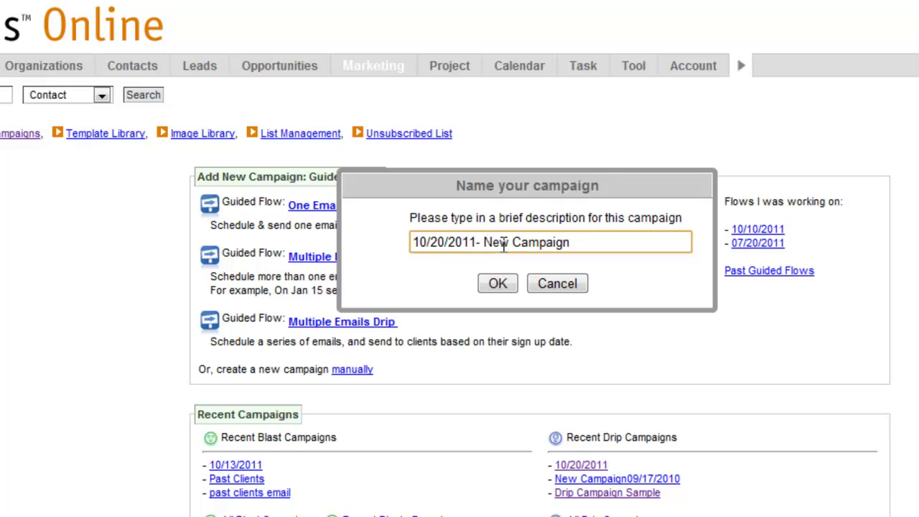
pyautogui.click(498, 283)
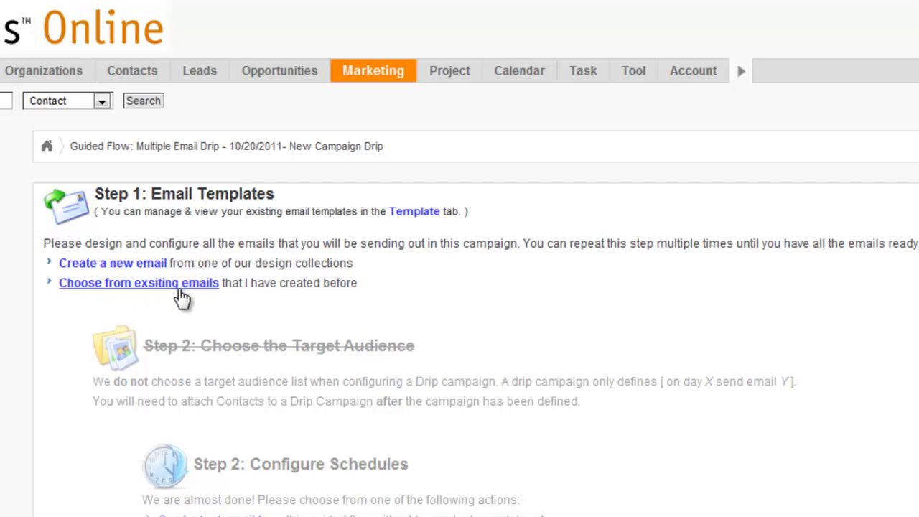
# Add the New Sample, Home Buyer Tax Credit, home-buying guide and 1st Time Home Buyers templates, marking Step 1 complete.
pyautogui.click(140, 287)
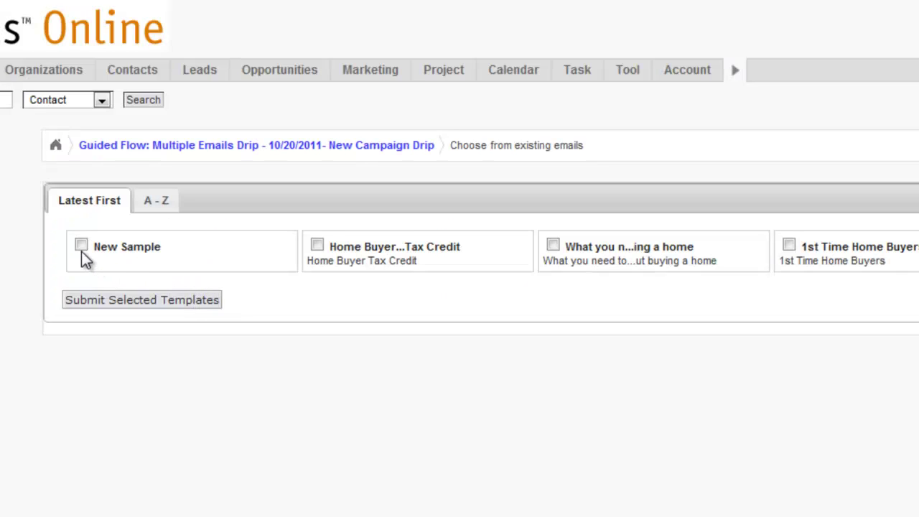
pyautogui.click(82, 246)
pyautogui.click(553, 245)
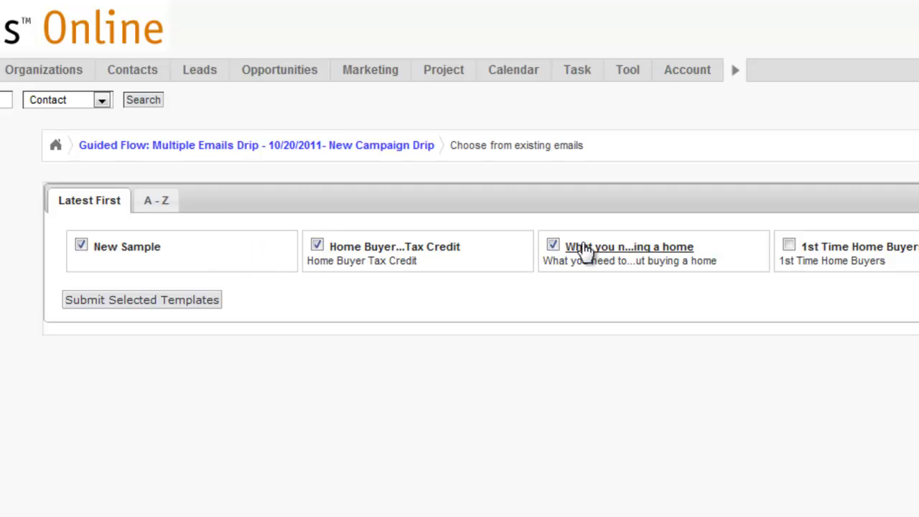
pyautogui.click(790, 245)
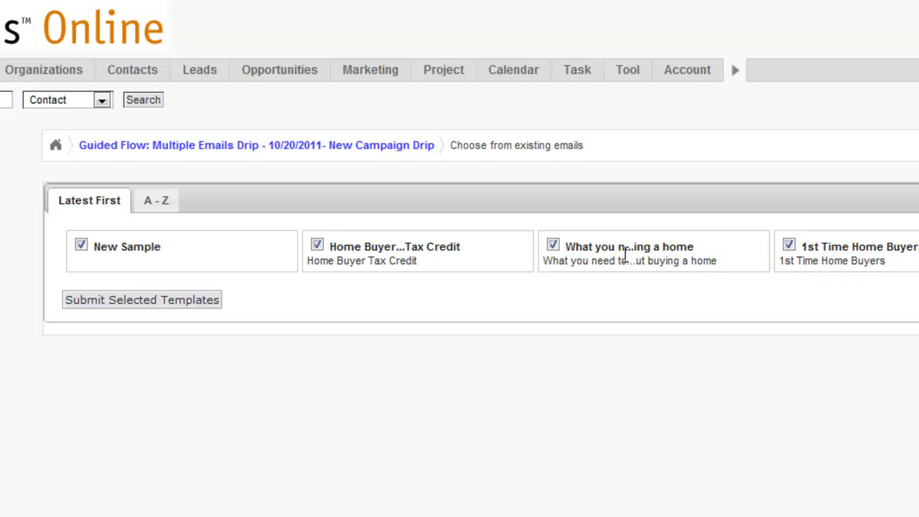
pyautogui.click(155, 310)
pyautogui.scroll(-3, 100, 350)
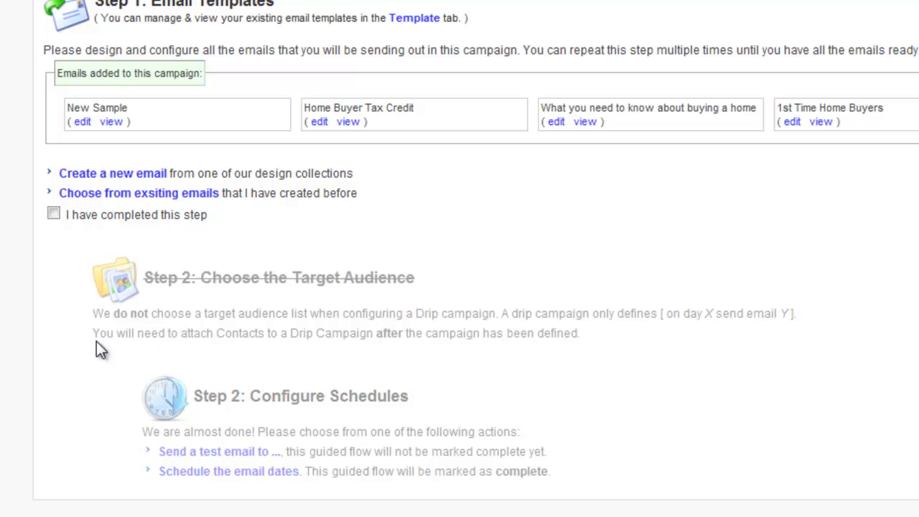
pyautogui.click(54, 215)
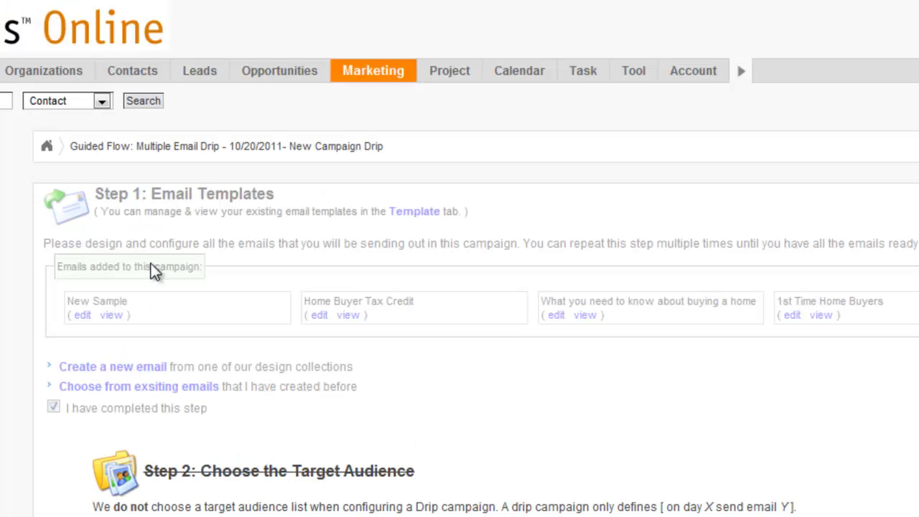
pyautogui.scroll(-3, 122, 380)
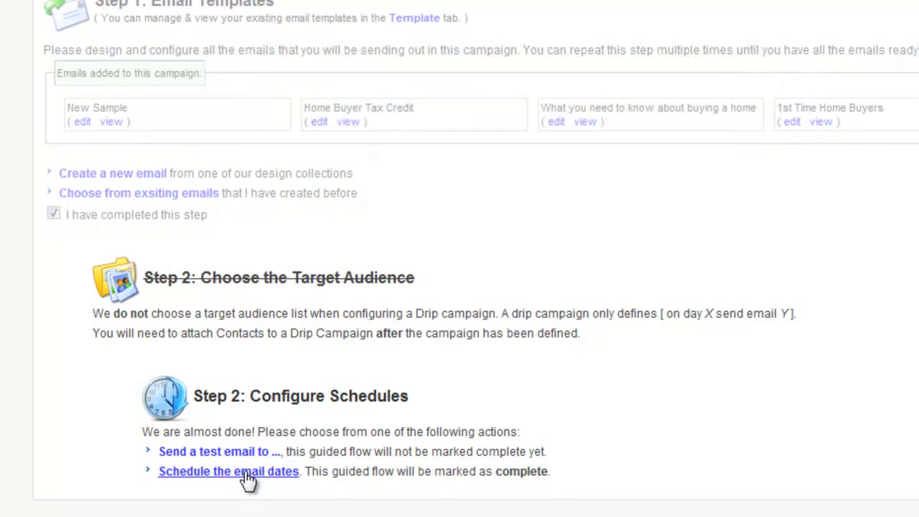
# Schedule New Sample for day 1 and Home Buyer Tax Credit for day 5.
pyautogui.click(248, 479)
pyautogui.click(220, 304)
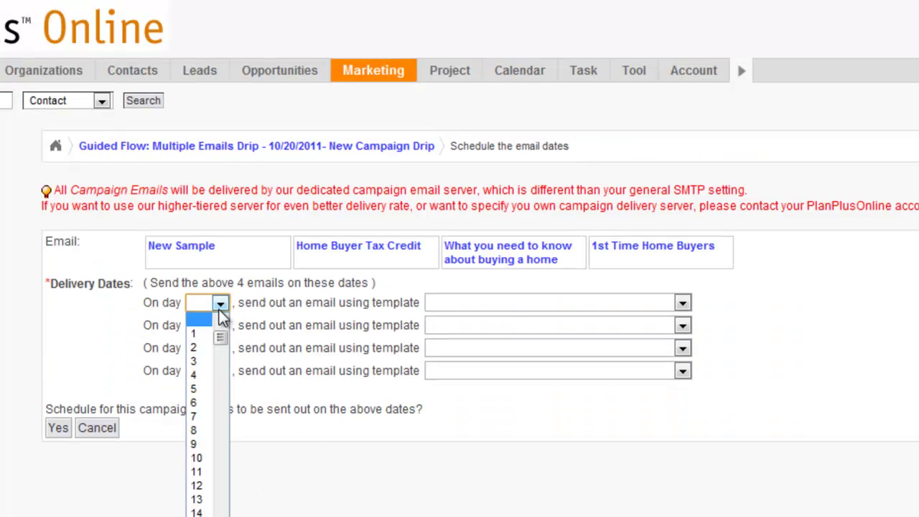
pyautogui.click(202, 333)
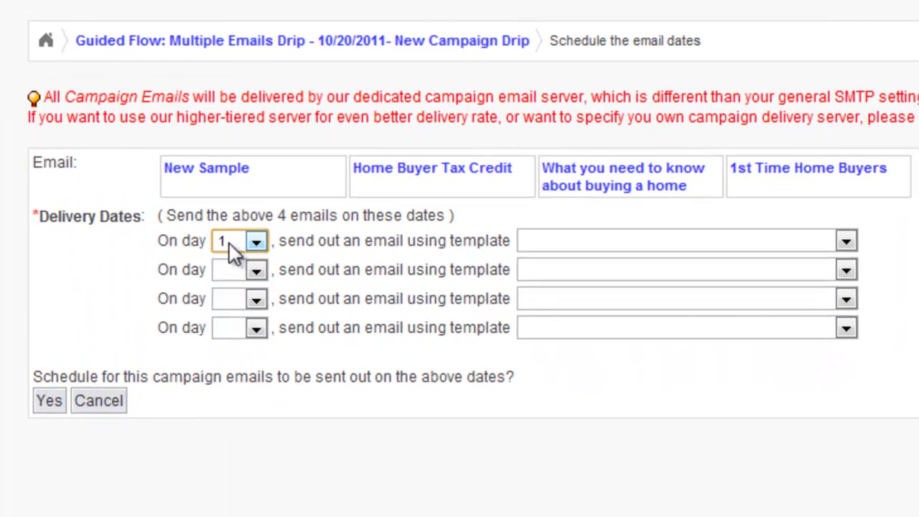
pyautogui.click(622, 242)
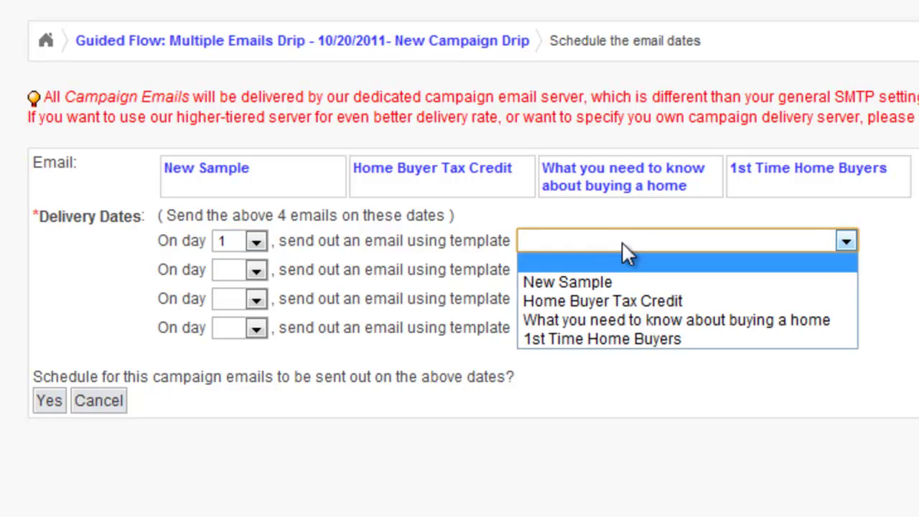
pyautogui.click(602, 283)
pyautogui.click(256, 272)
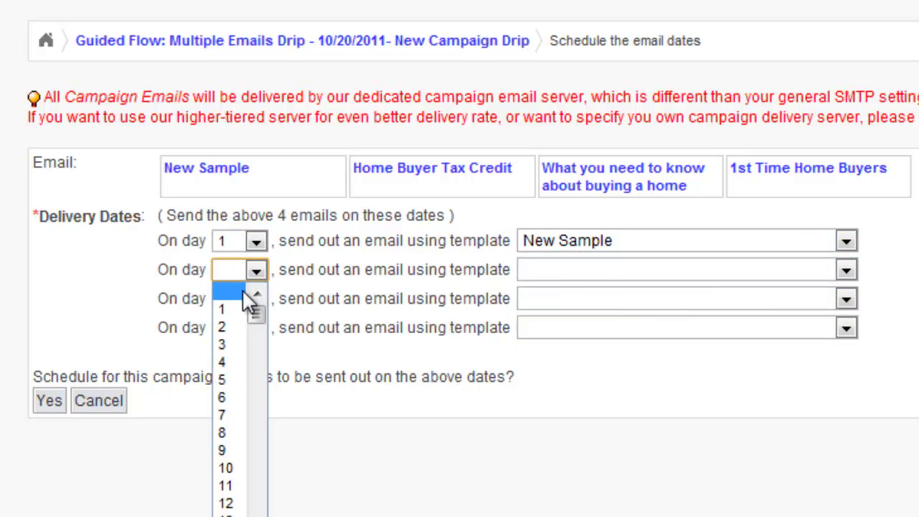
pyautogui.click(223, 379)
pyautogui.click(553, 271)
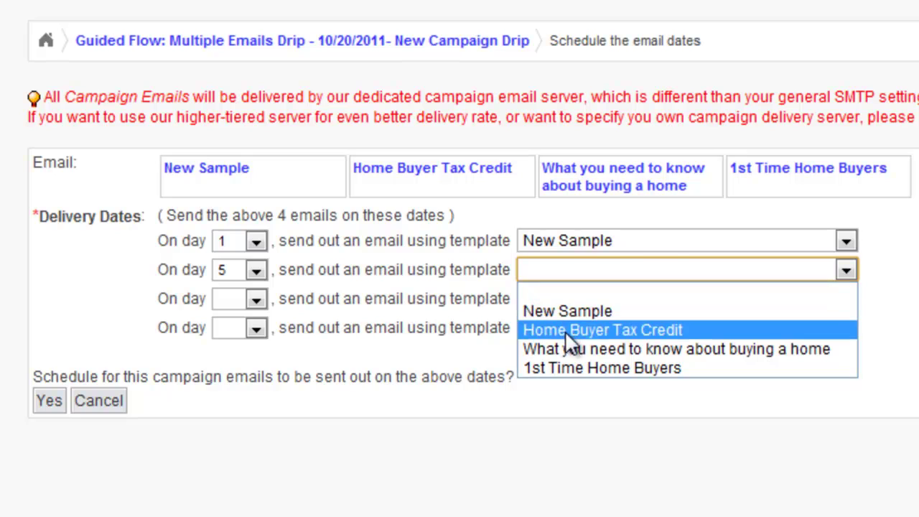
pyautogui.click(568, 330)
# Schedule the home-buying guide for day 14 and 1st Time Home Buyers for day 80, then confirm.
pyautogui.click(259, 304)
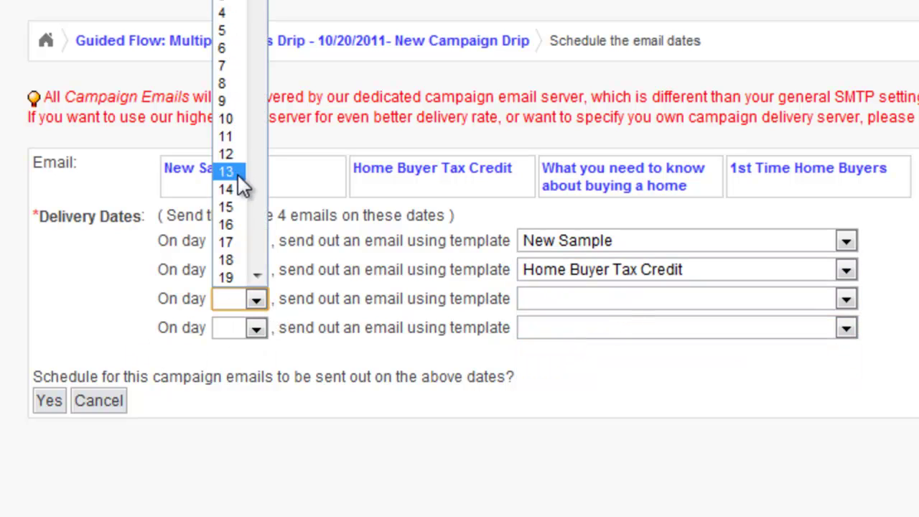
pyautogui.click(237, 195)
pyautogui.click(585, 304)
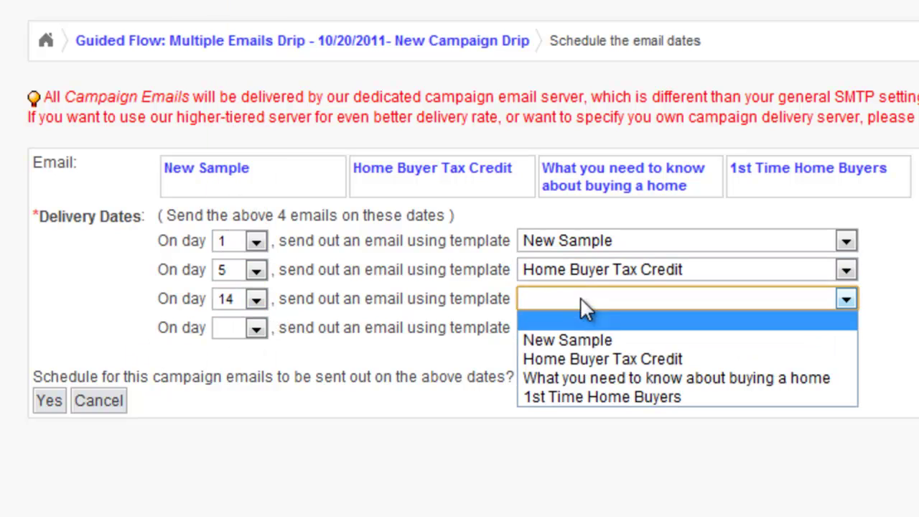
pyautogui.click(636, 380)
pyautogui.click(253, 328)
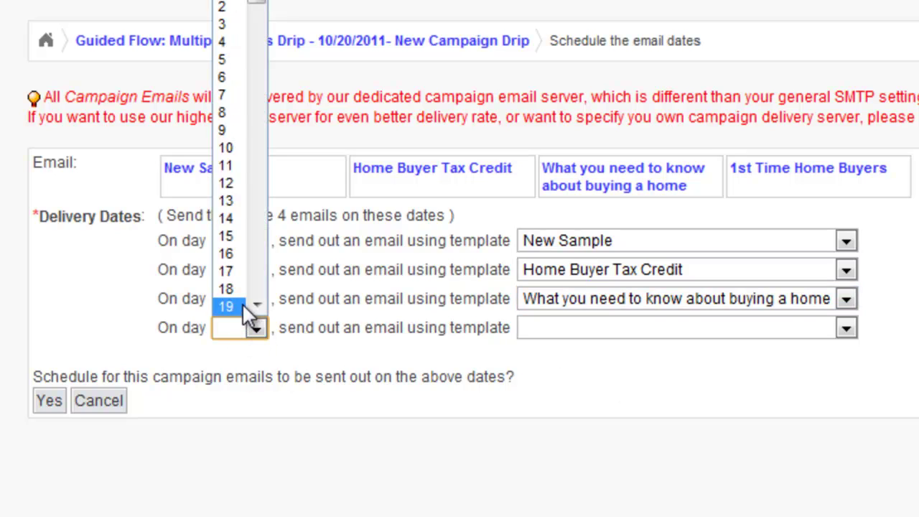
pyautogui.scroll(-9, 244, 301)
pyautogui.scroll(-12, 242, 294)
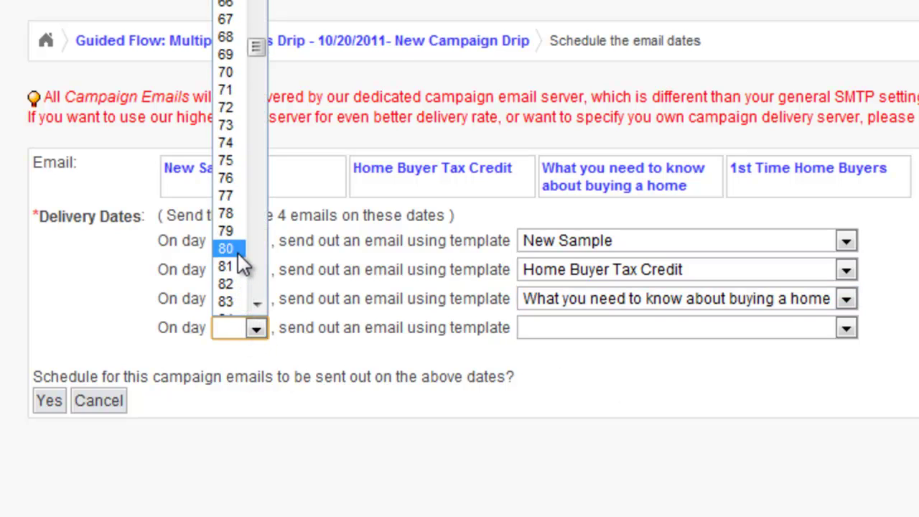
pyautogui.click(239, 251)
pyautogui.click(567, 328)
pyautogui.click(578, 425)
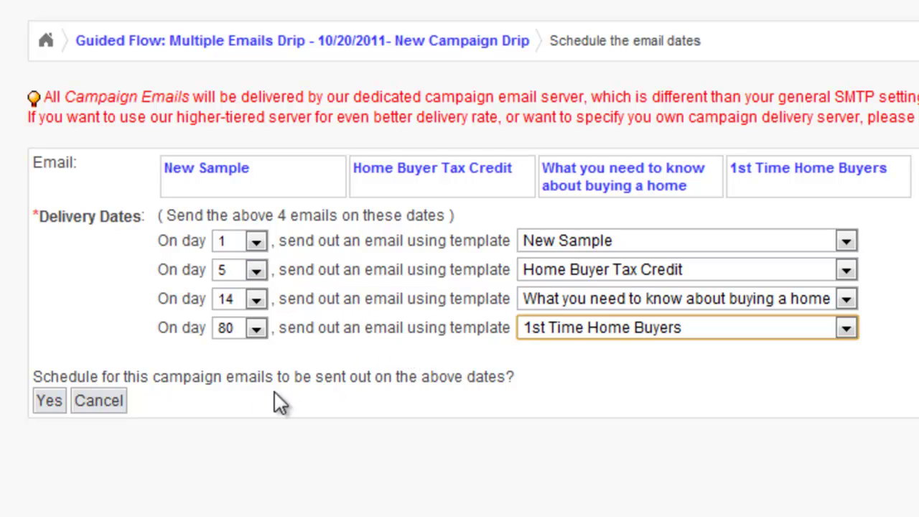
pyautogui.click(52, 407)
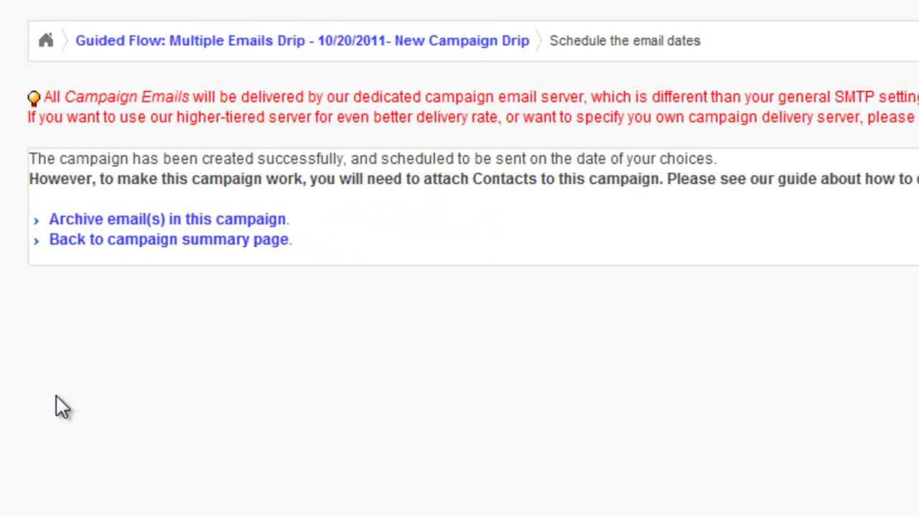
# Return to the campaign summary and open the '10/20/2011- New Campaign Drip' campaign details.
pyautogui.click(180, 241)
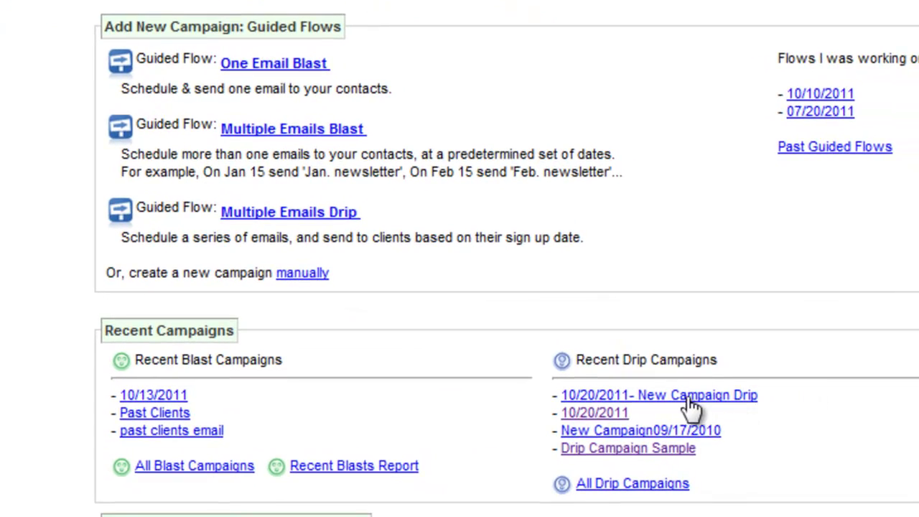
pyautogui.click(686, 396)
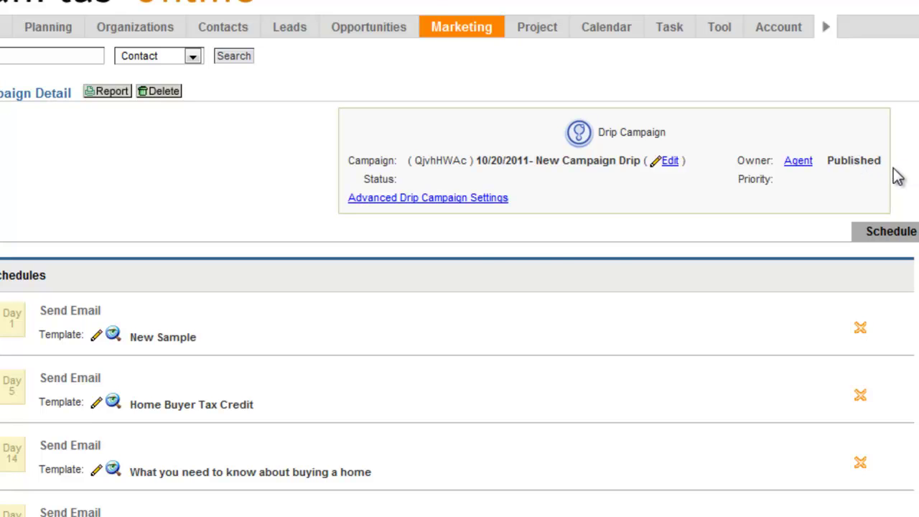
# Leave the advanced drip settings' contact delivery condition blank and close the window without submitting.
pyautogui.click(457, 199)
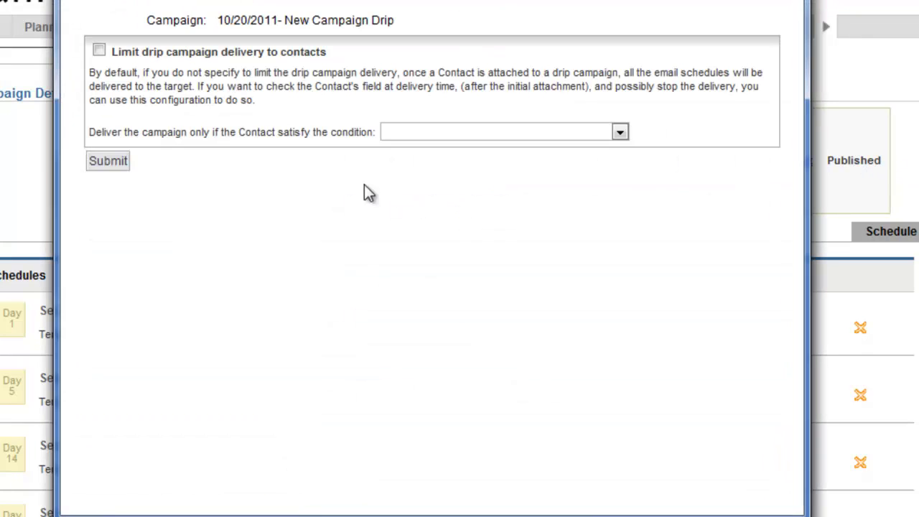
pyautogui.click(404, 139)
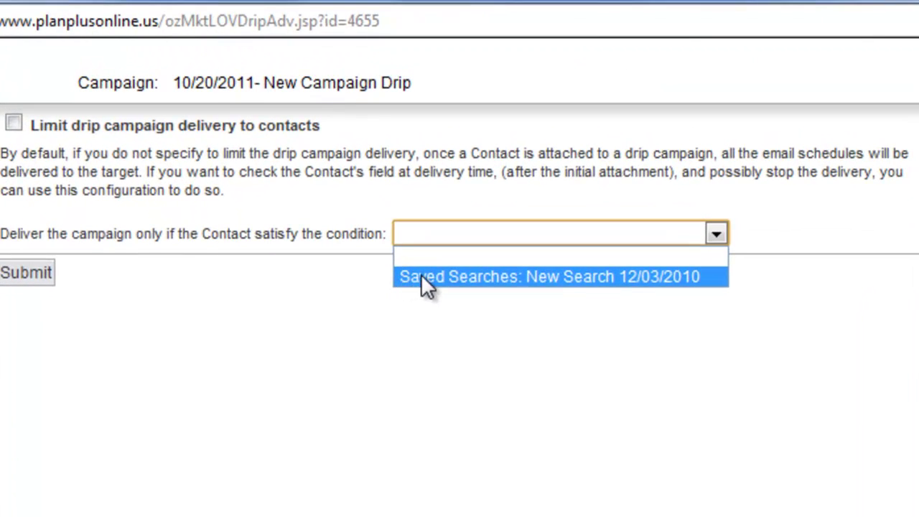
pyautogui.click(369, 240)
pyautogui.click(817, 10)
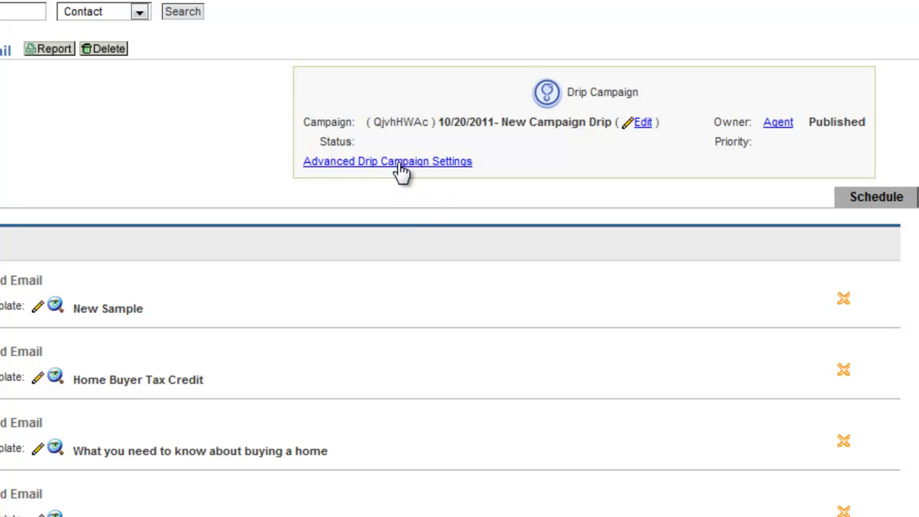
pyautogui.scroll(1, 406, 180)
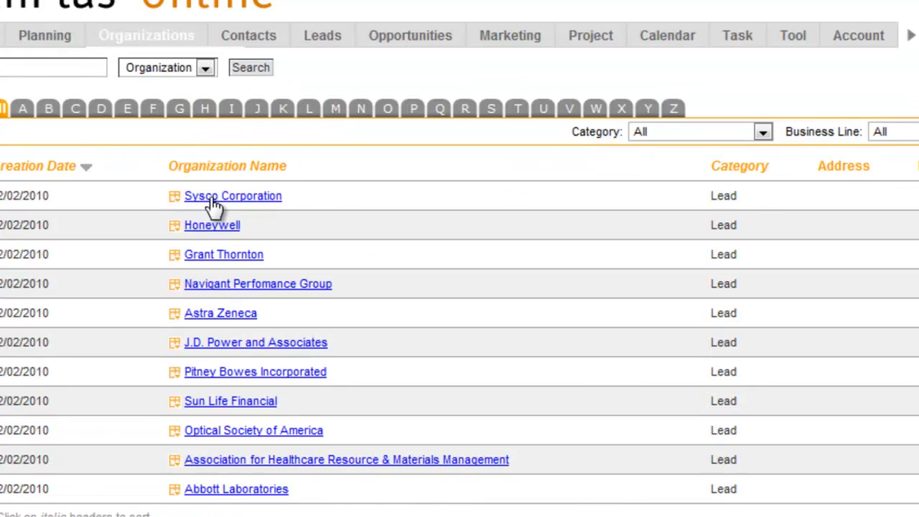
# Attach the '10/20/2011- New Campaign Drip' campaign to the Sysco Corporation organization record.
pyautogui.click(211, 198)
pyautogui.moveTo(149, 225)
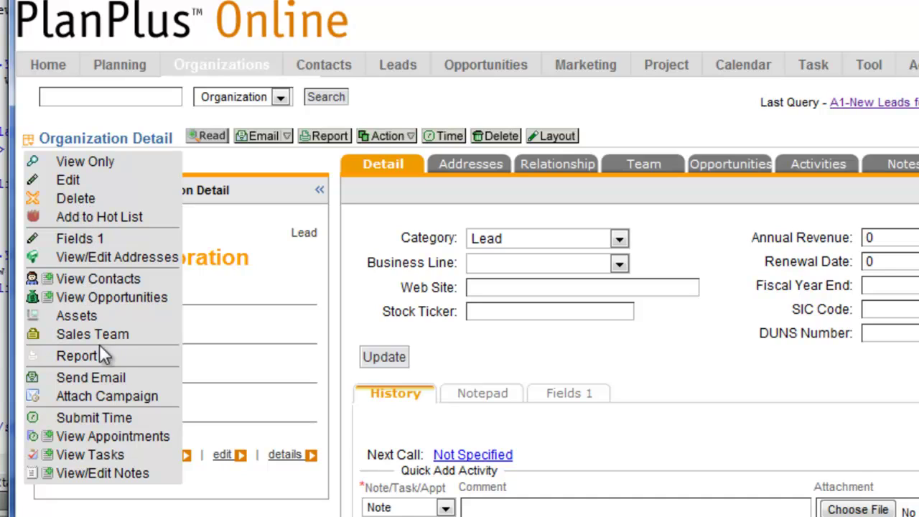
pyautogui.click(106, 407)
pyautogui.click(458, 229)
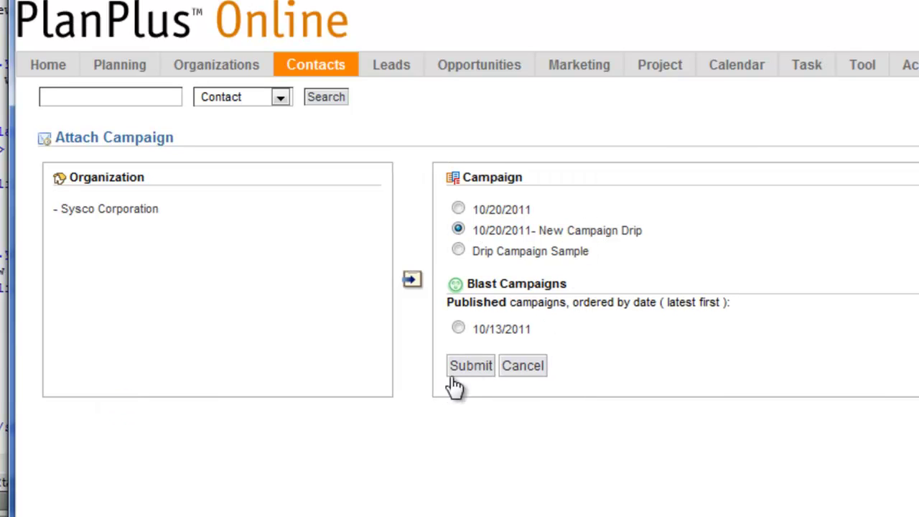
pyautogui.click(471, 368)
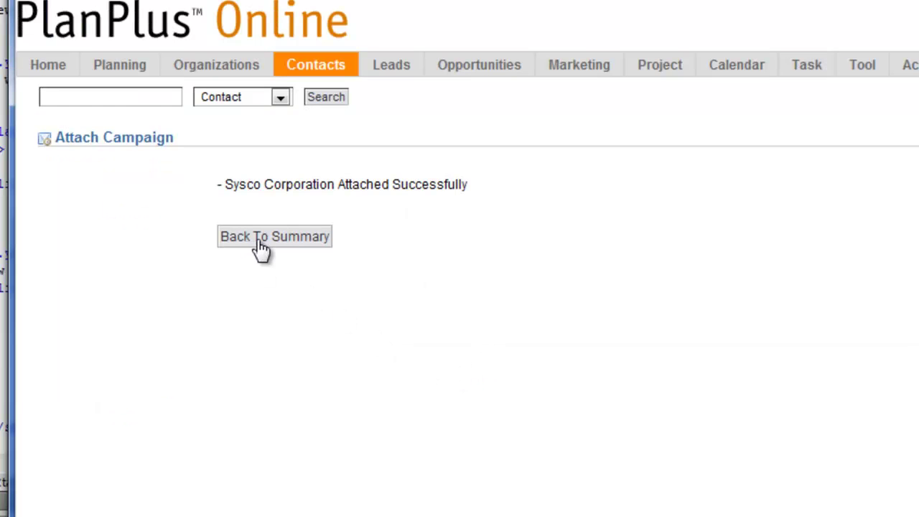
pyautogui.click(282, 244)
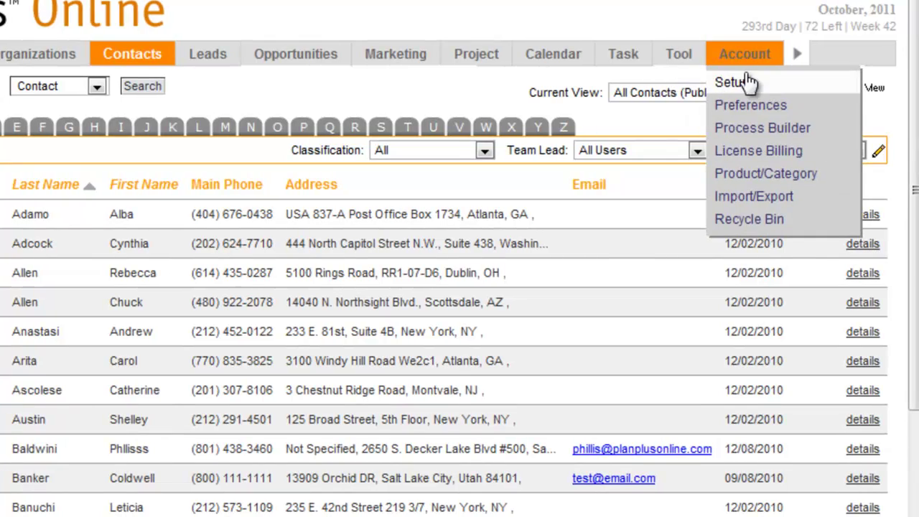
# Open Scheduled Campaigns - Organization under Account Setup's Background Workflow Engine.
pyautogui.click(763, 95)
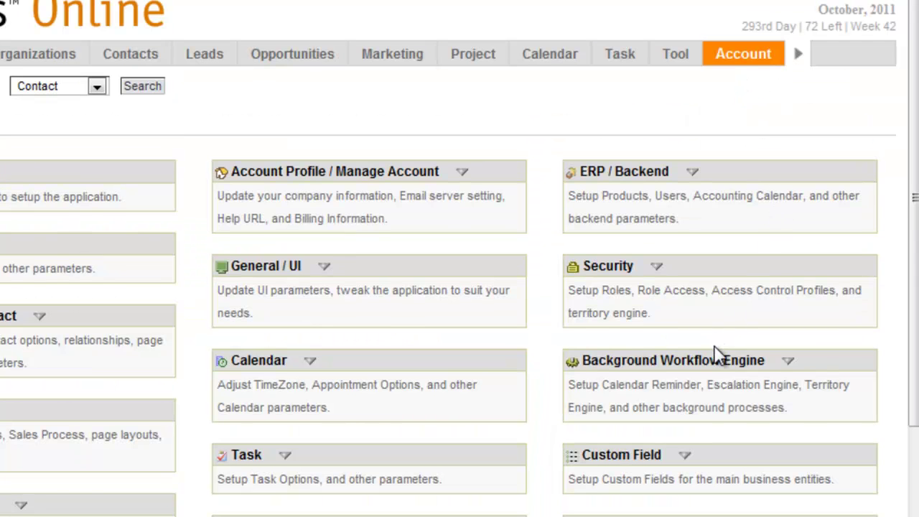
pyautogui.click(718, 357)
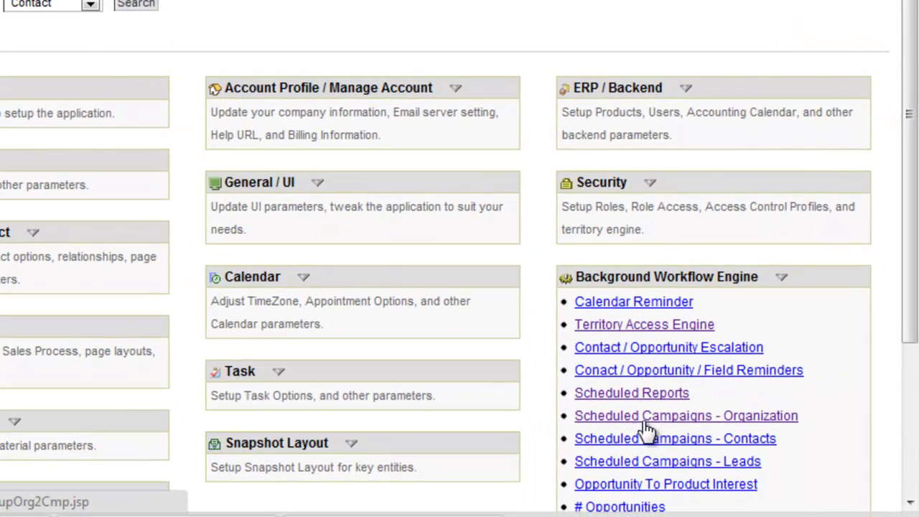
pyautogui.click(646, 418)
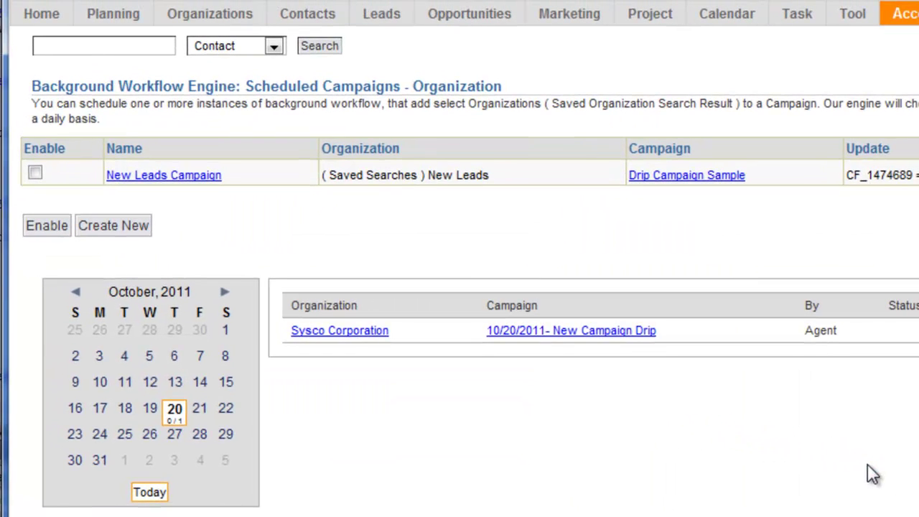